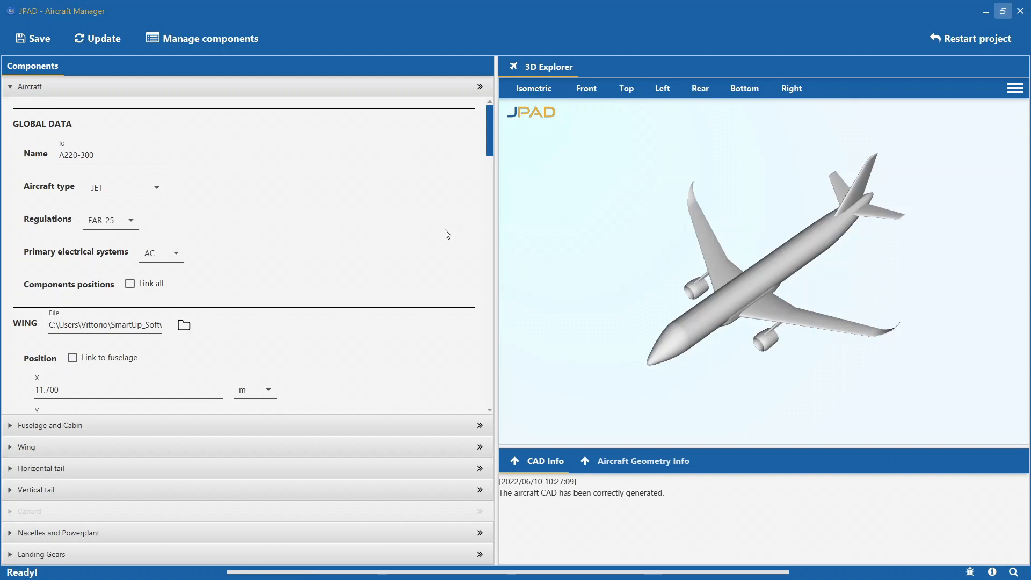
Set the fuselage update strategy to MODIFY CYLINDER LENGTH (stretching).
click(120, 426)
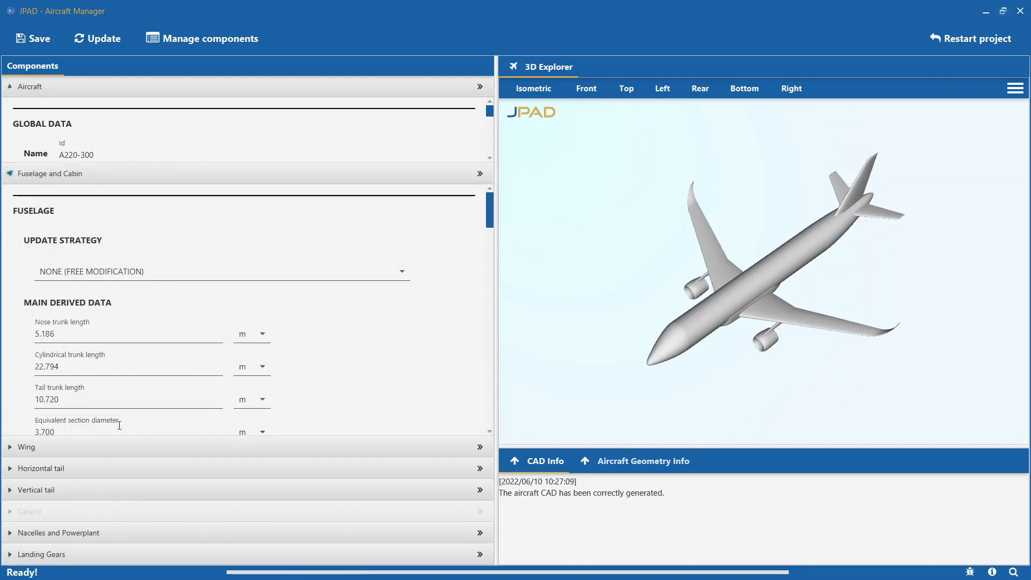
click(142, 207)
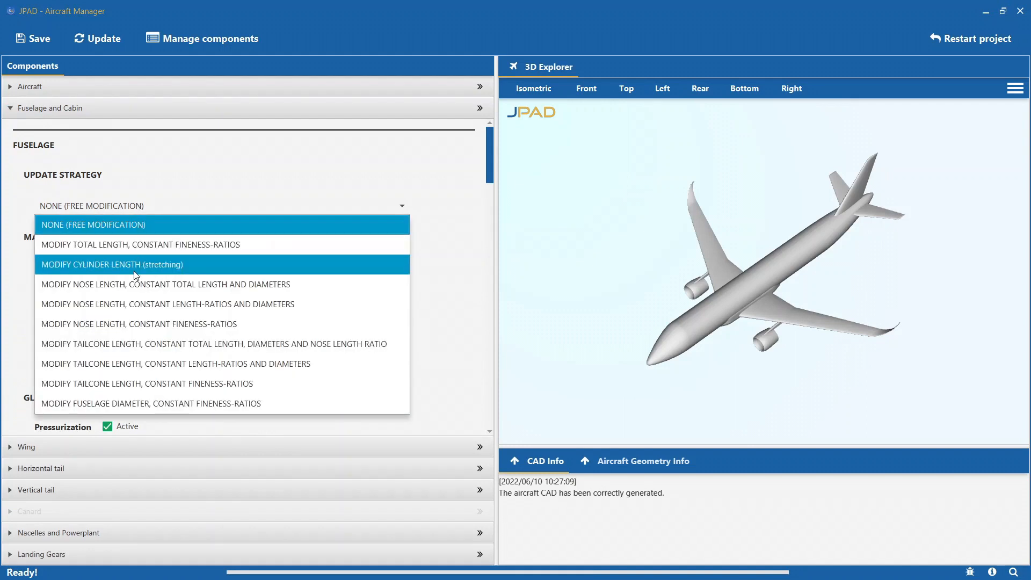
click(173, 268)
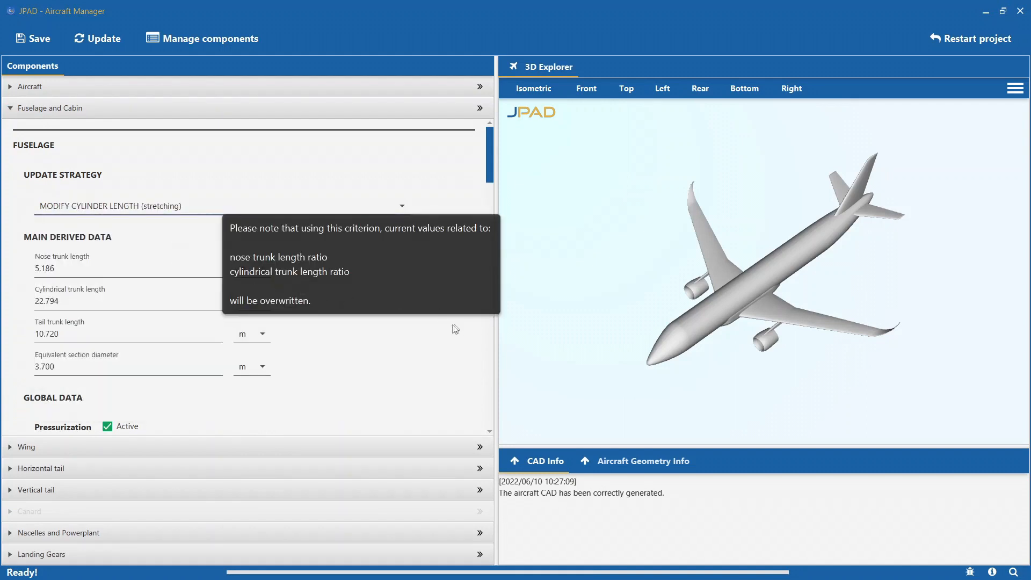
click(127, 110)
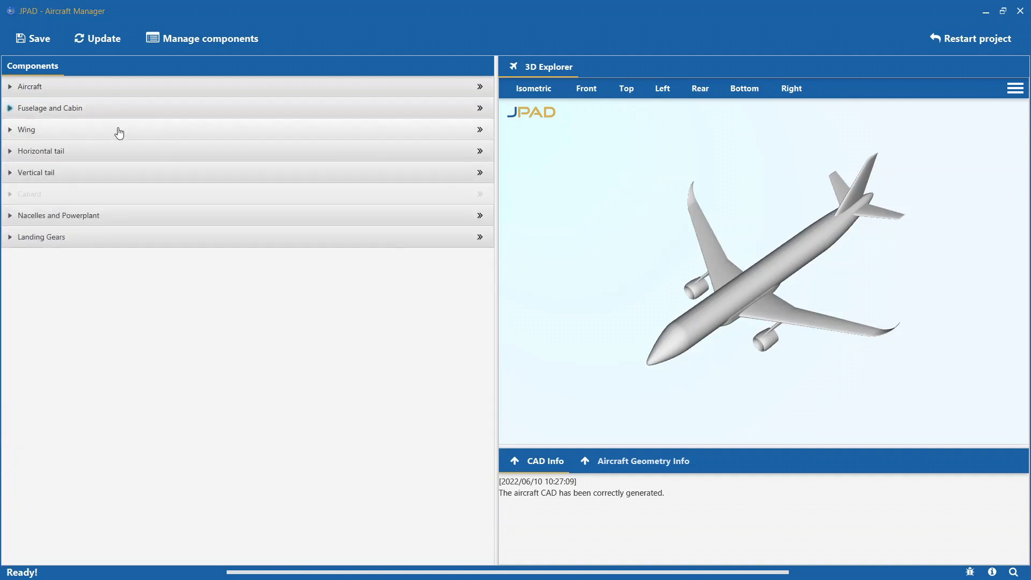
Set the wing update strategy to MODIFY AREA AND SPAN.
click(118, 129)
click(115, 200)
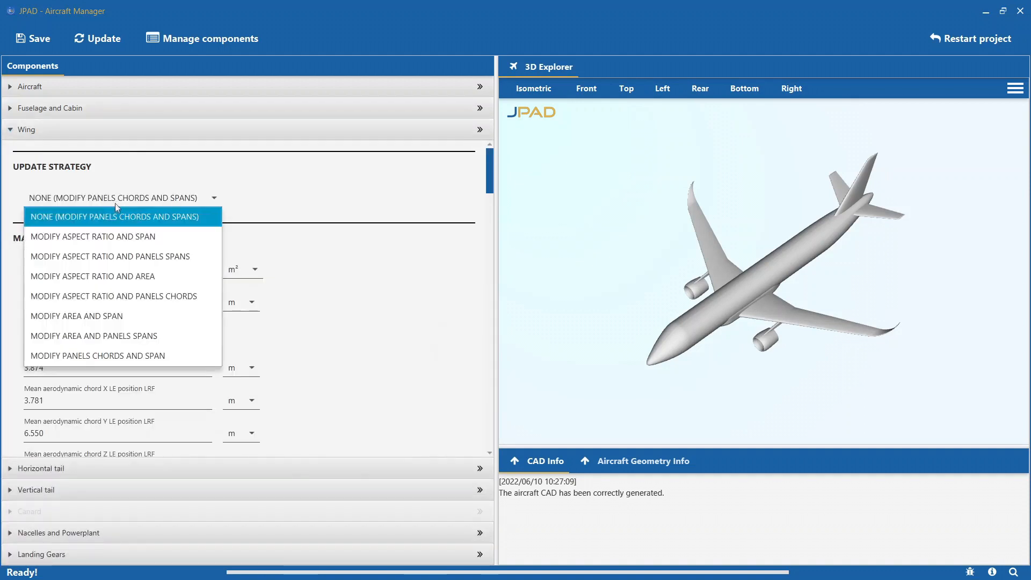
click(120, 316)
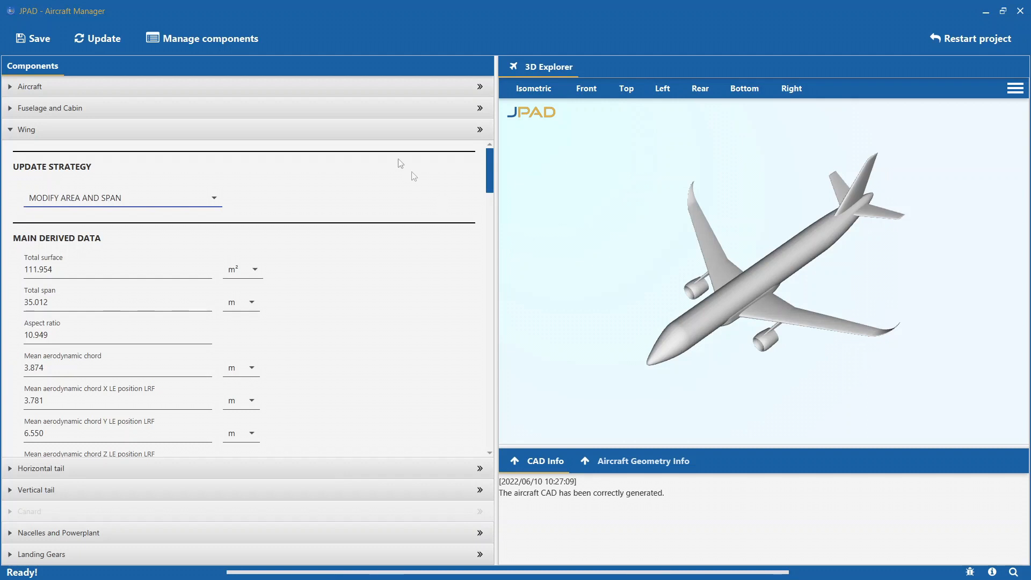
Set the wing's X position to 10.700 m in the aircraft data.
click(269, 93)
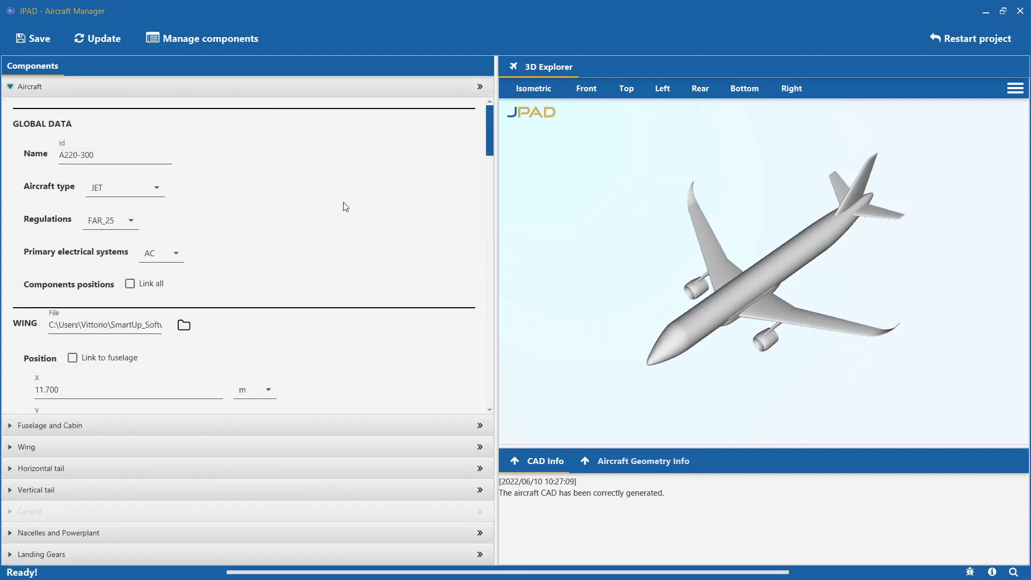
scroll(346, 208, down, 5)
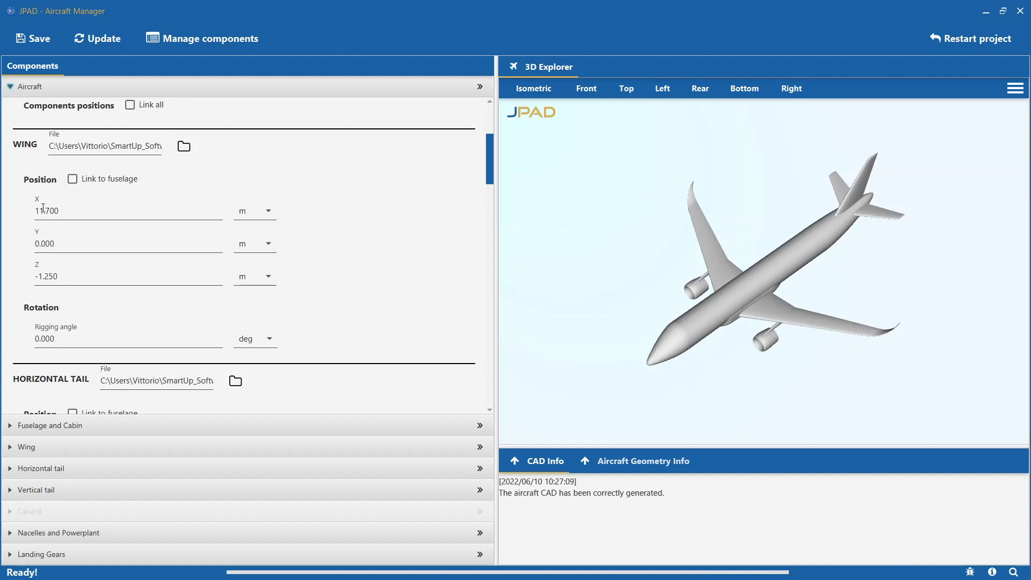
drag(38, 211, 43, 211)
text(0)
Link the positions of the horizontal tail and the vertical tail to the fuselage.
scroll(70, 214, down, 3)
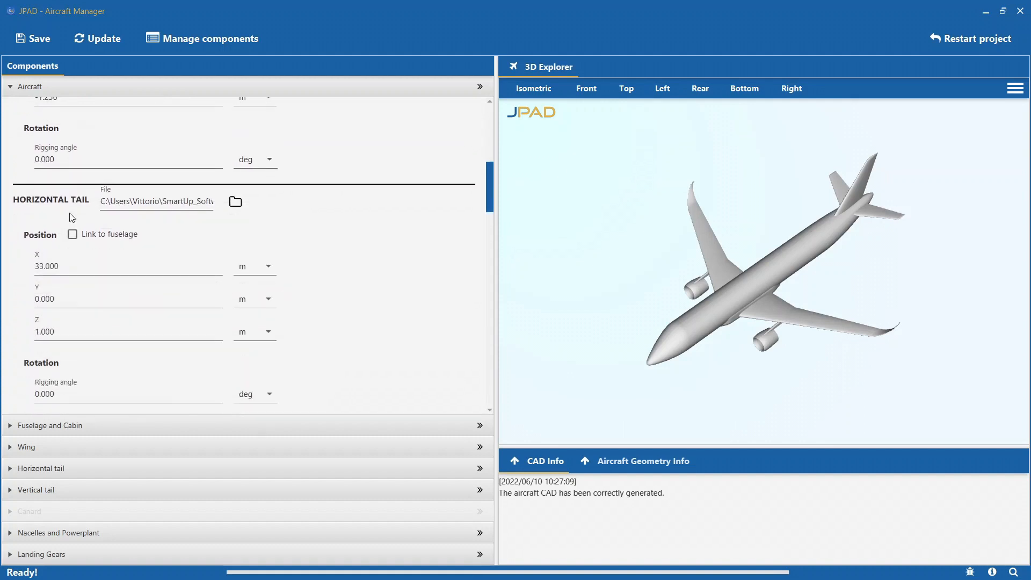
click(72, 235)
scroll(73, 237, down, 4)
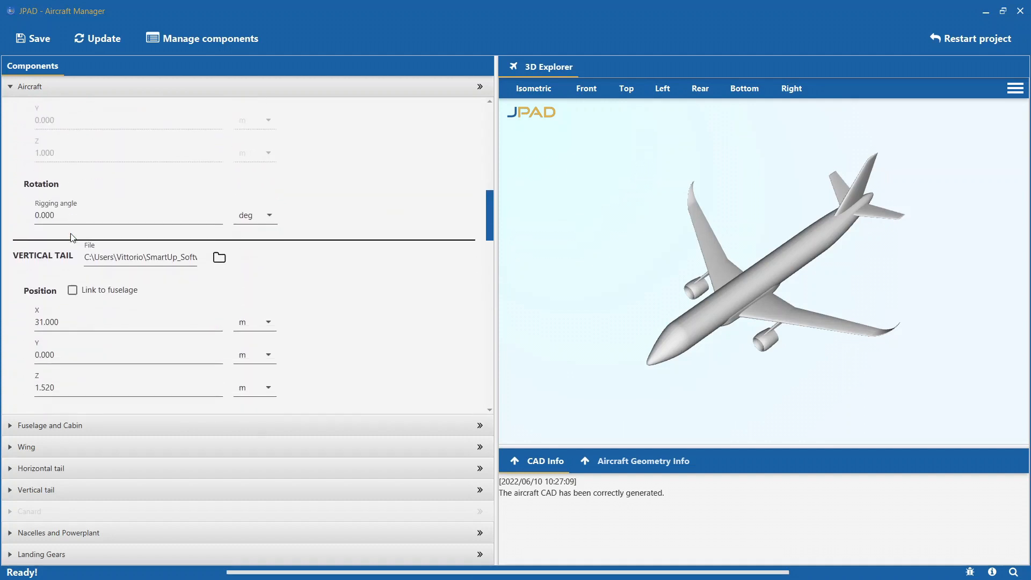
click(72, 290)
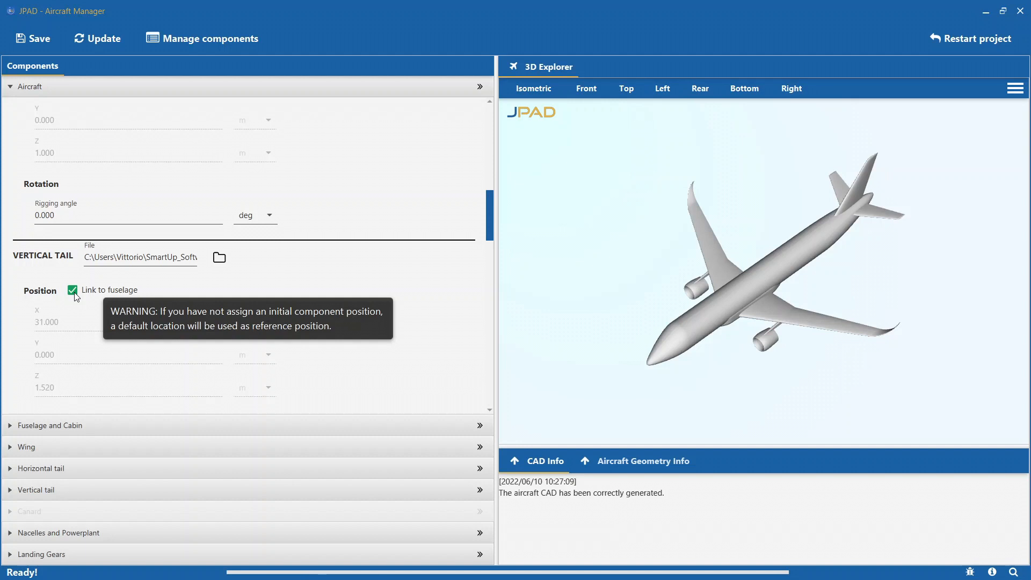
Start an update of all data from the interface data and provide a fuselage cylinder section length of 25.794 m.
click(112, 37)
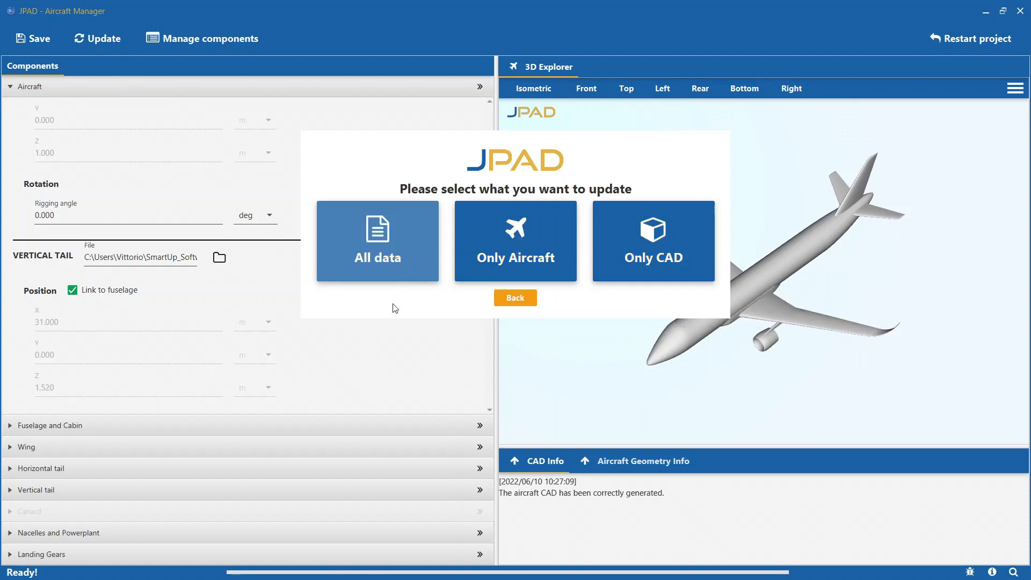
click(410, 255)
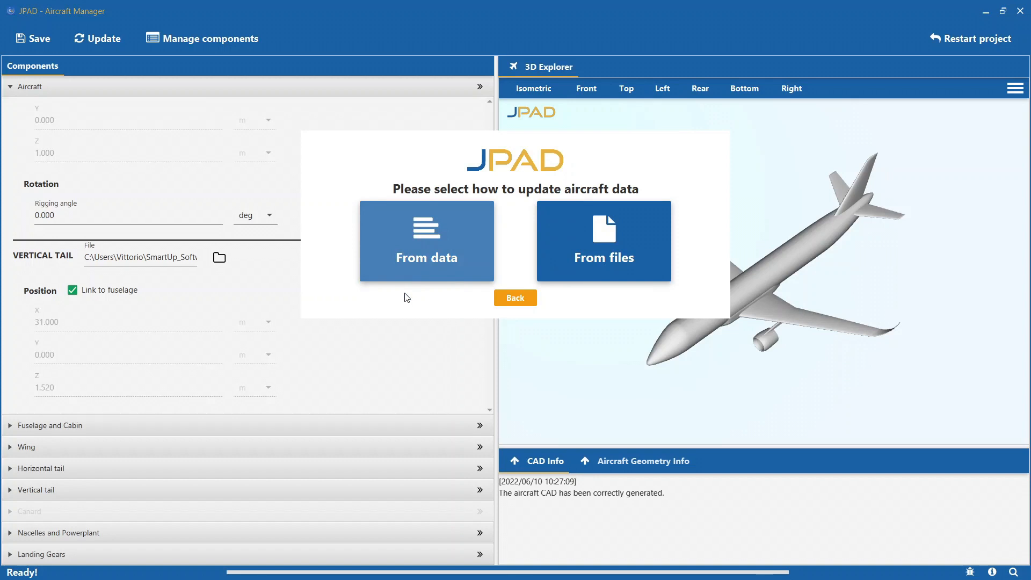
click(410, 265)
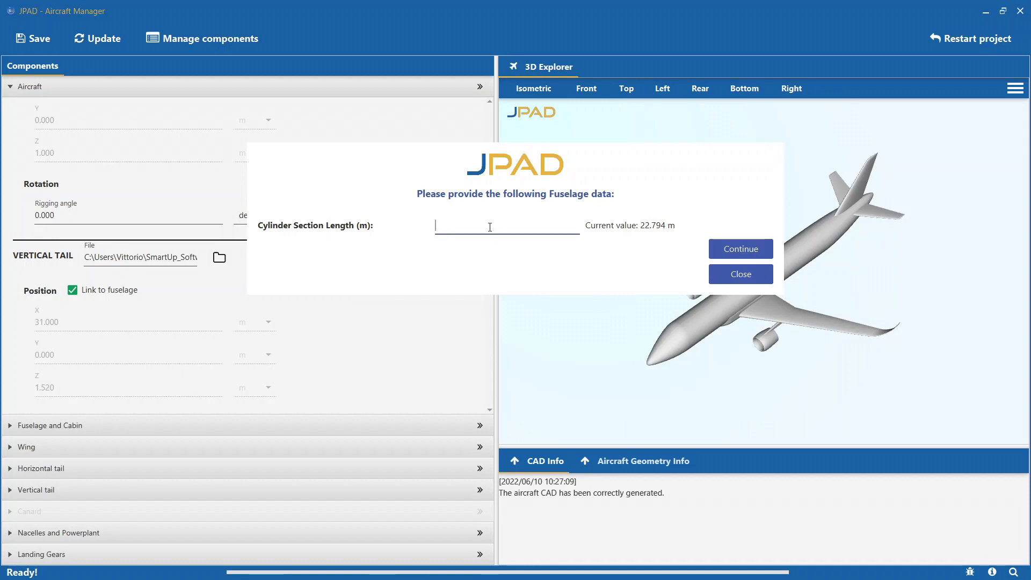
text(25.794)
click(718, 245)
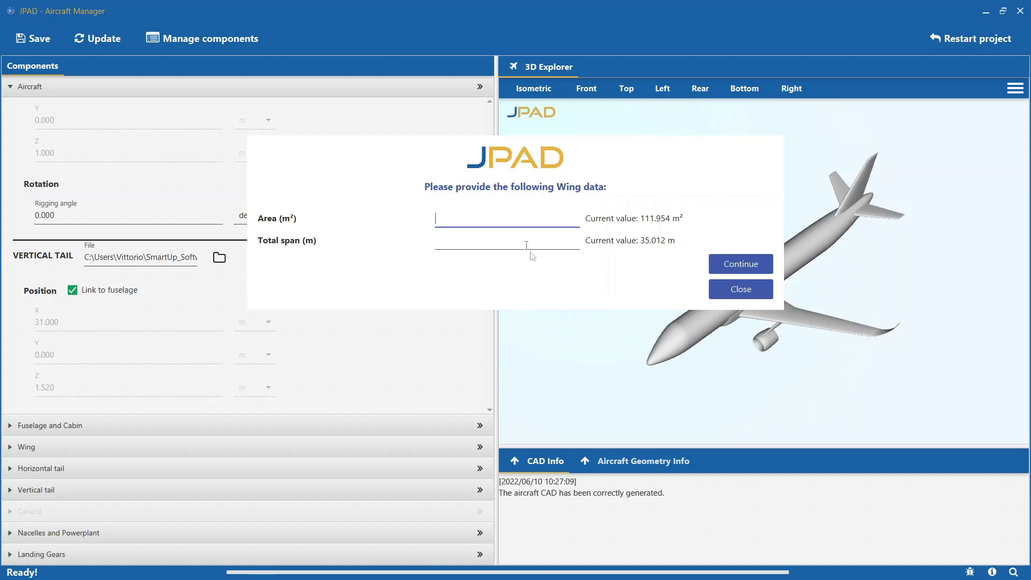
Provide a wing area of 121.954 m² and a total span of 33.012 m, and continue the update.
text(121.954)
click(478, 243)
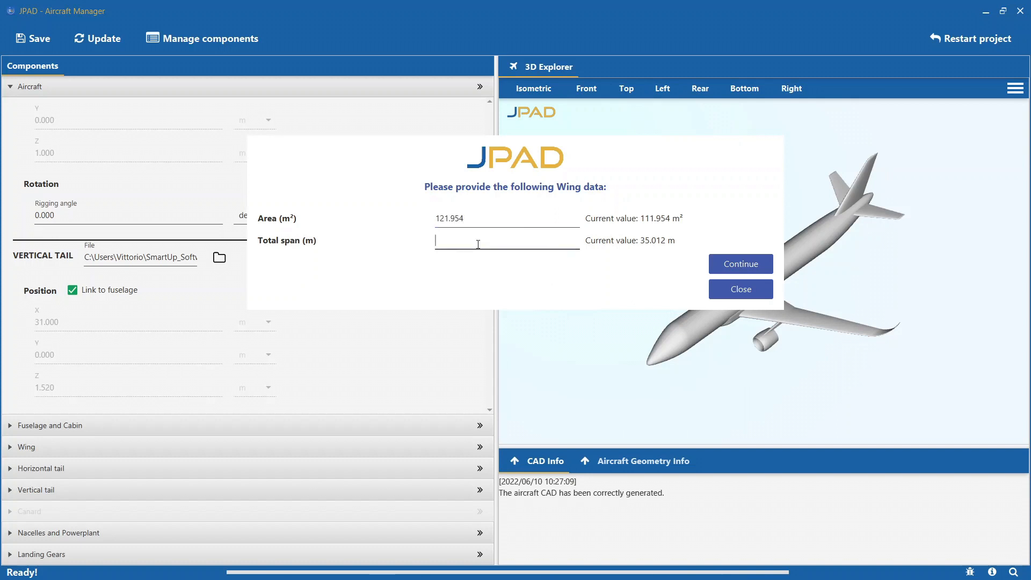
text(33.012)
click(725, 265)
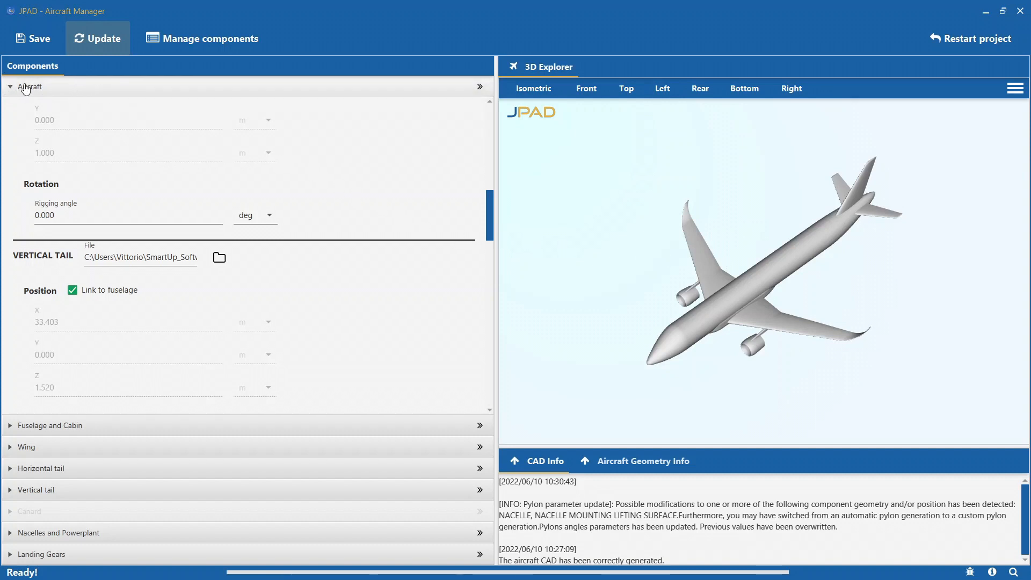
Replace the aircraft's wing file with wing_ATR42 from the lifting_surfaces folder.
scroll(40, 192, up, 10)
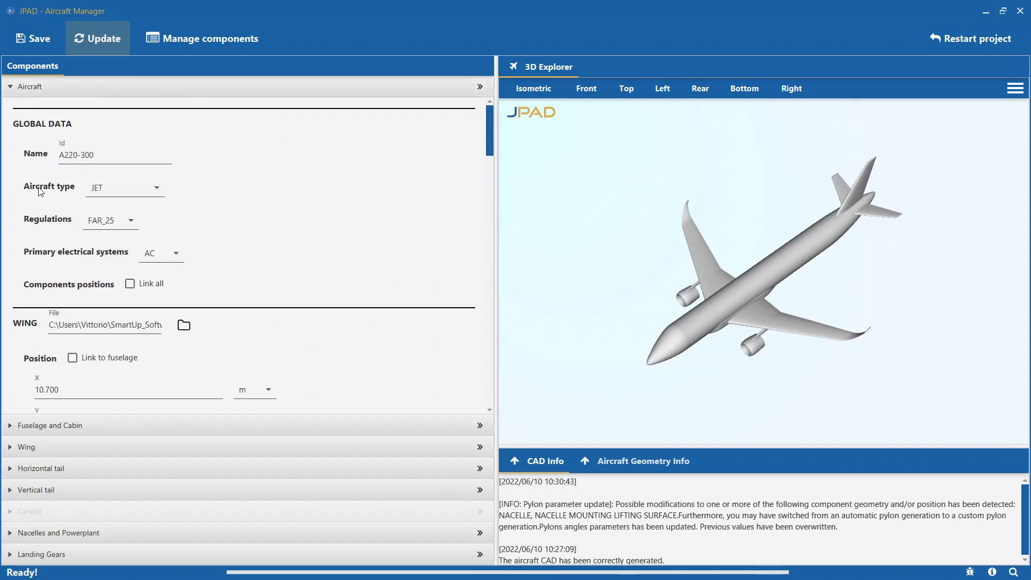
scroll(41, 192, down, 3)
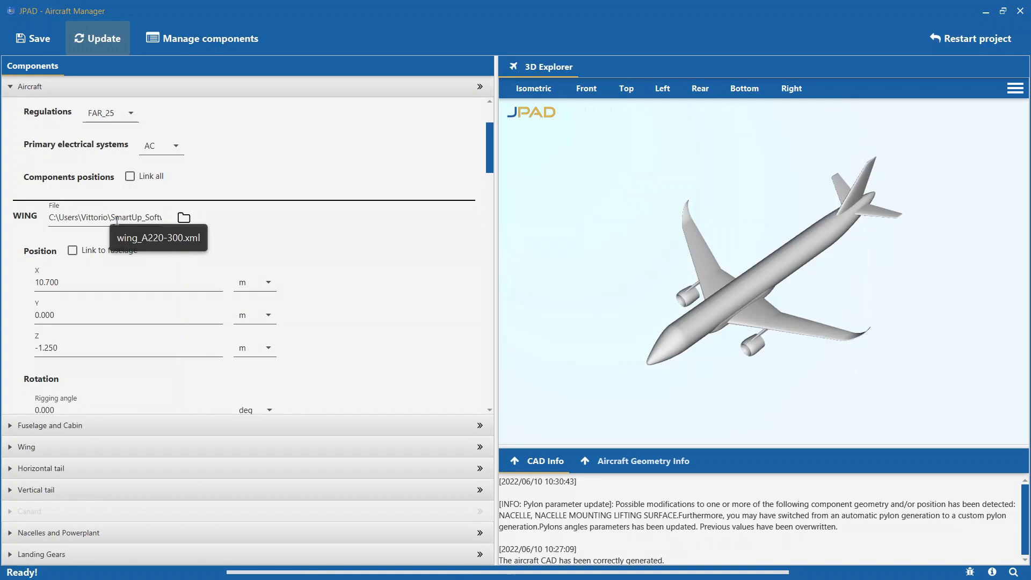
click(186, 221)
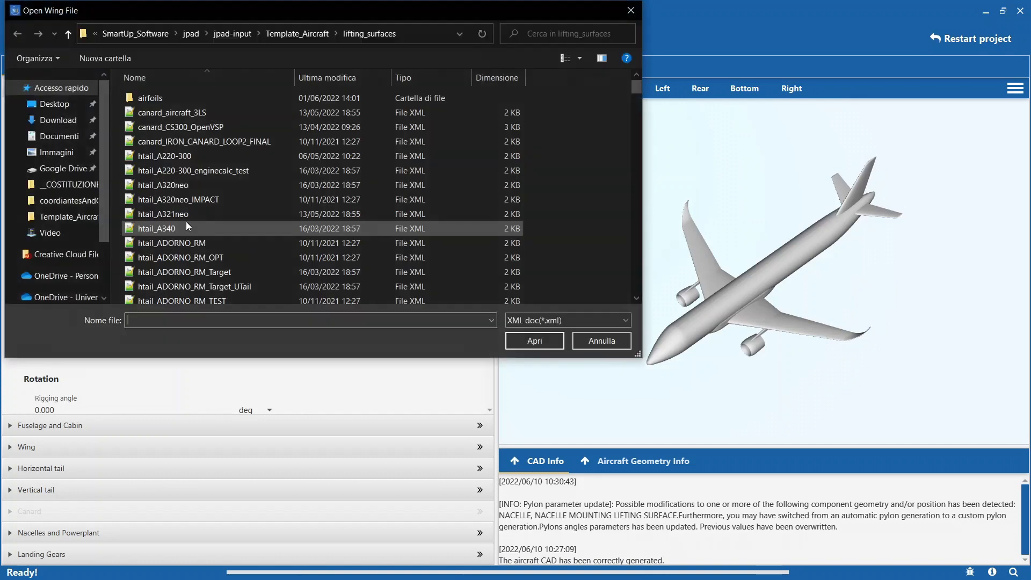
scroll(210, 172, down, 5)
scroll(207, 181, down, 15)
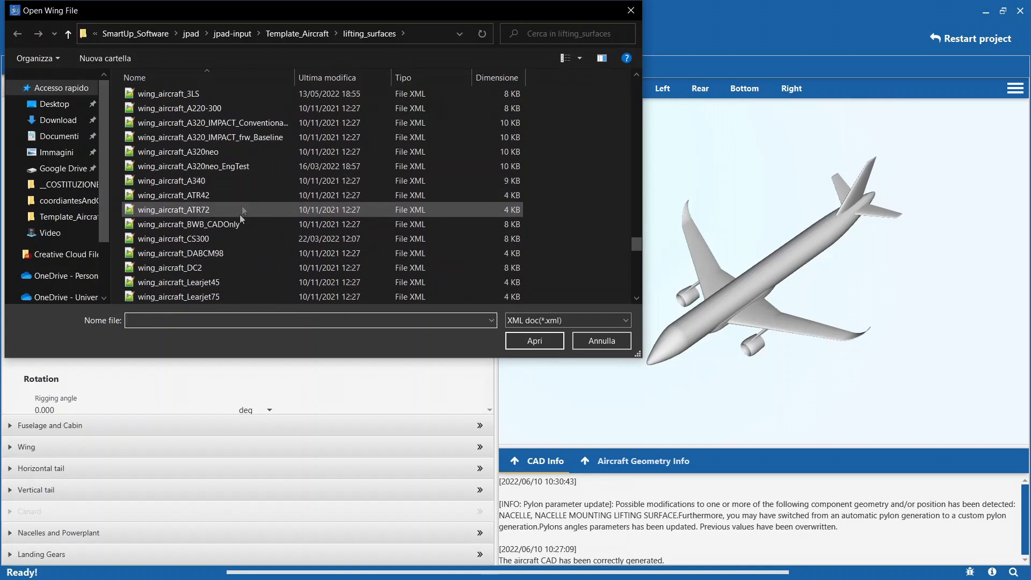
scroll(228, 201, down, 5)
scroll(228, 201, up, 1)
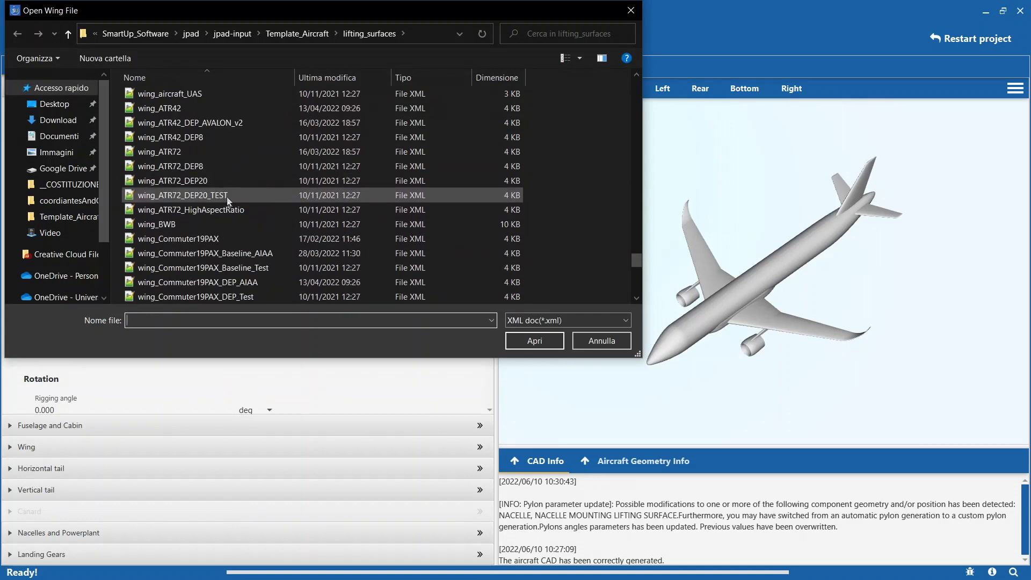
double_click(208, 109)
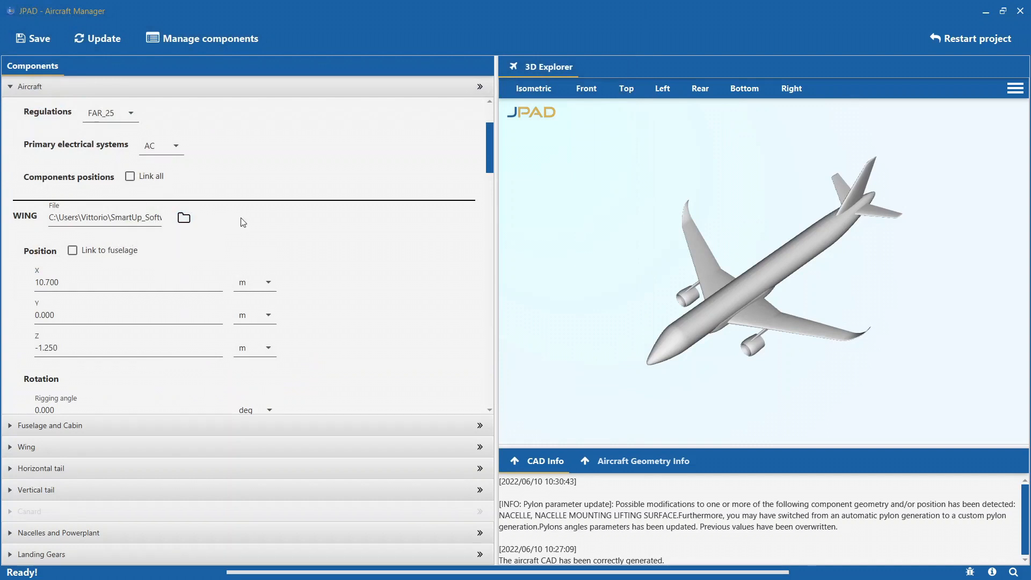
Update all aircraft data from files for the wing only, and close the geometry issues dialog.
click(113, 42)
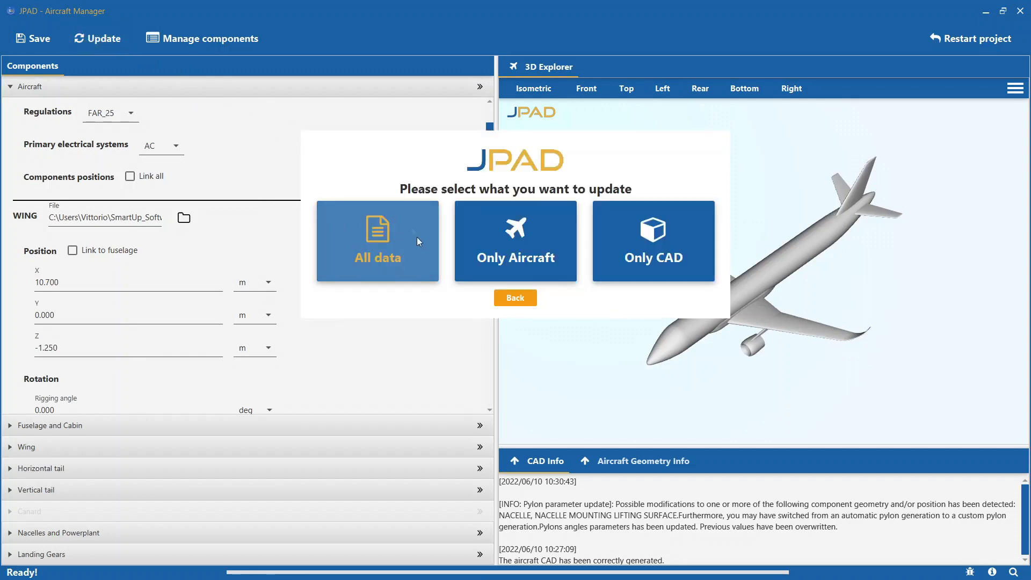
click(396, 234)
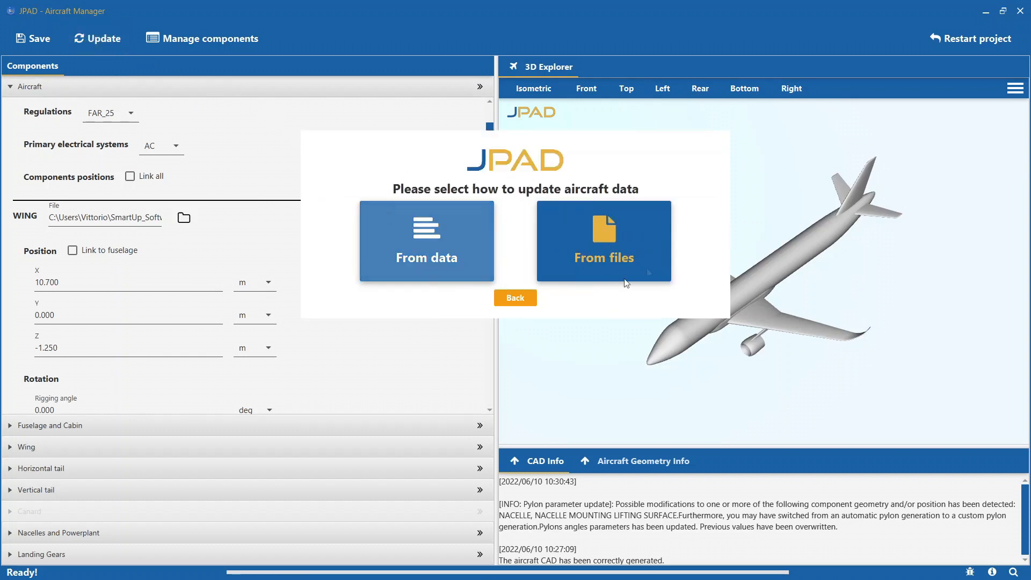
click(616, 244)
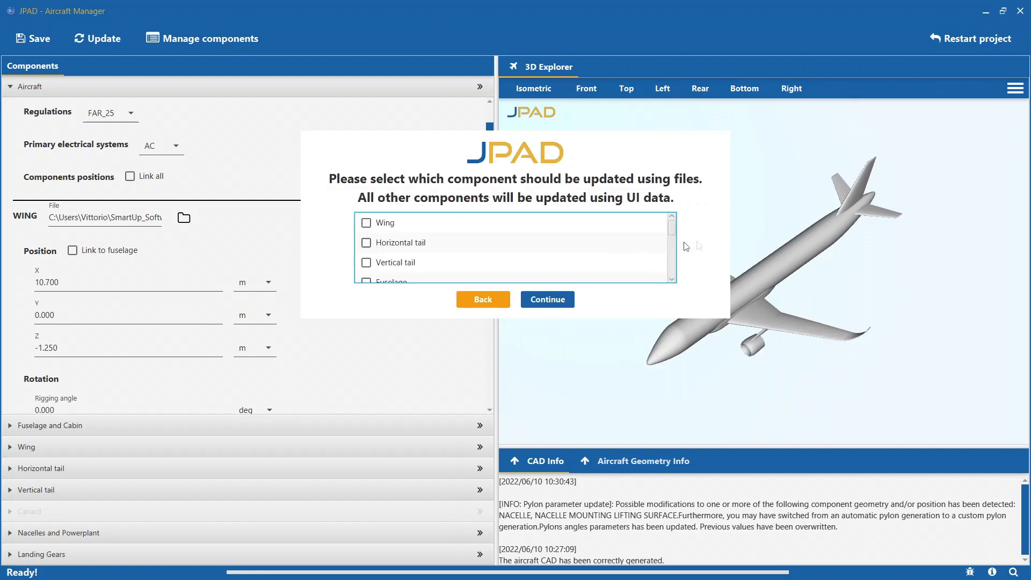
click(366, 222)
click(547, 301)
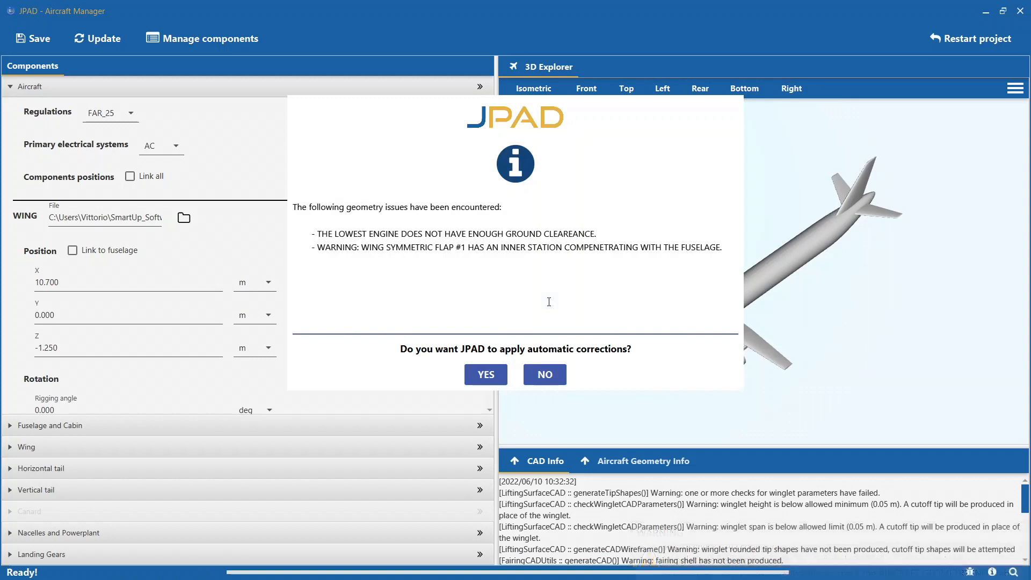
key(Return)
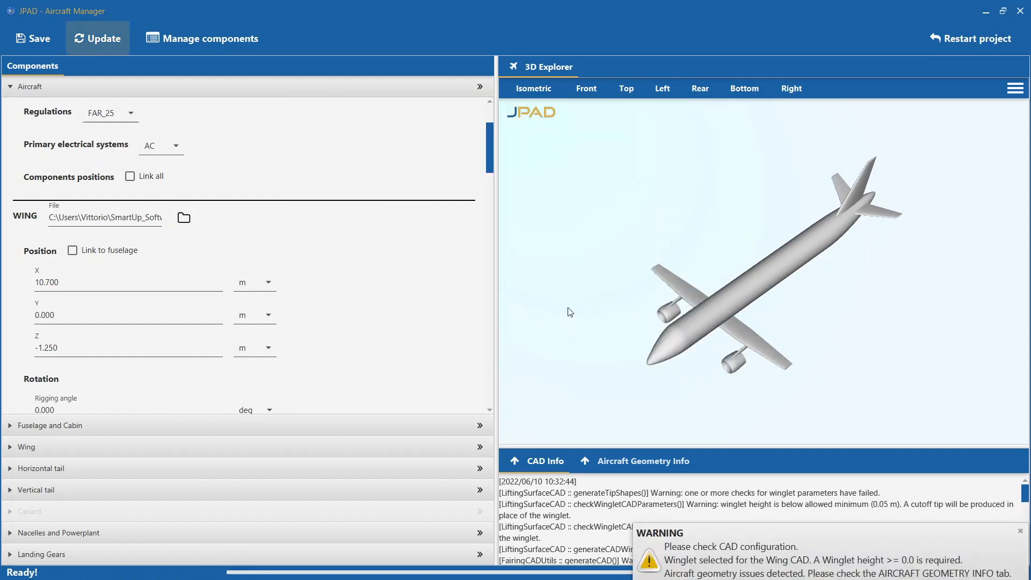